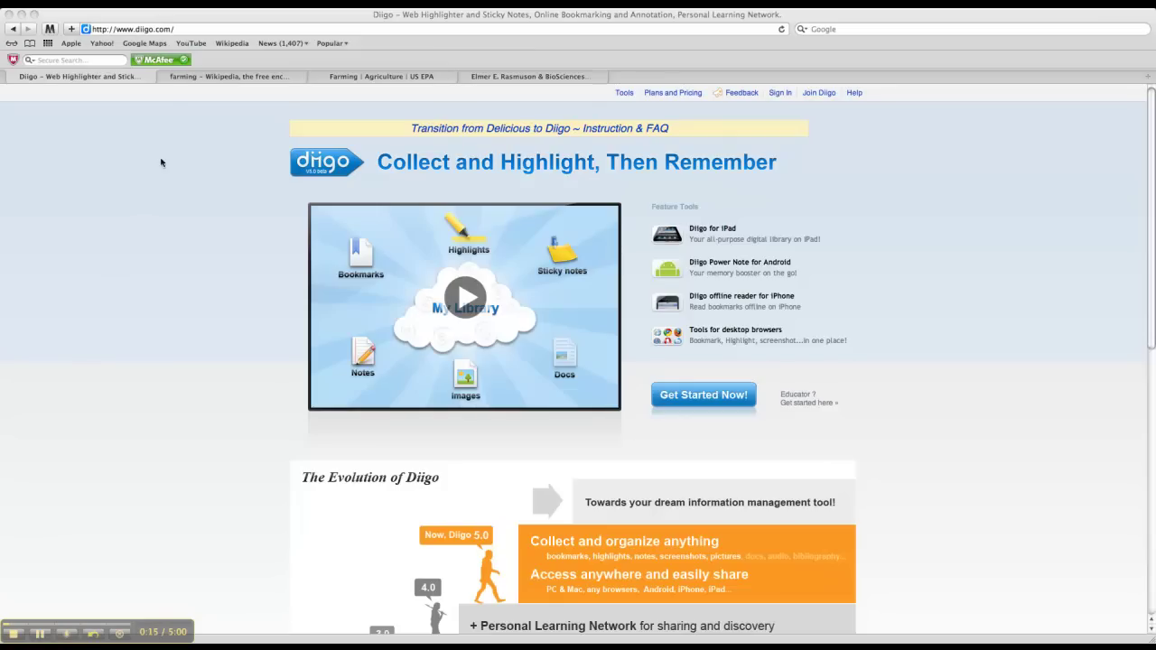
Open Diigo's Create your account form and look over its empty sign-up fields
{"action": "left_click", "coordinate": [185, 29]}
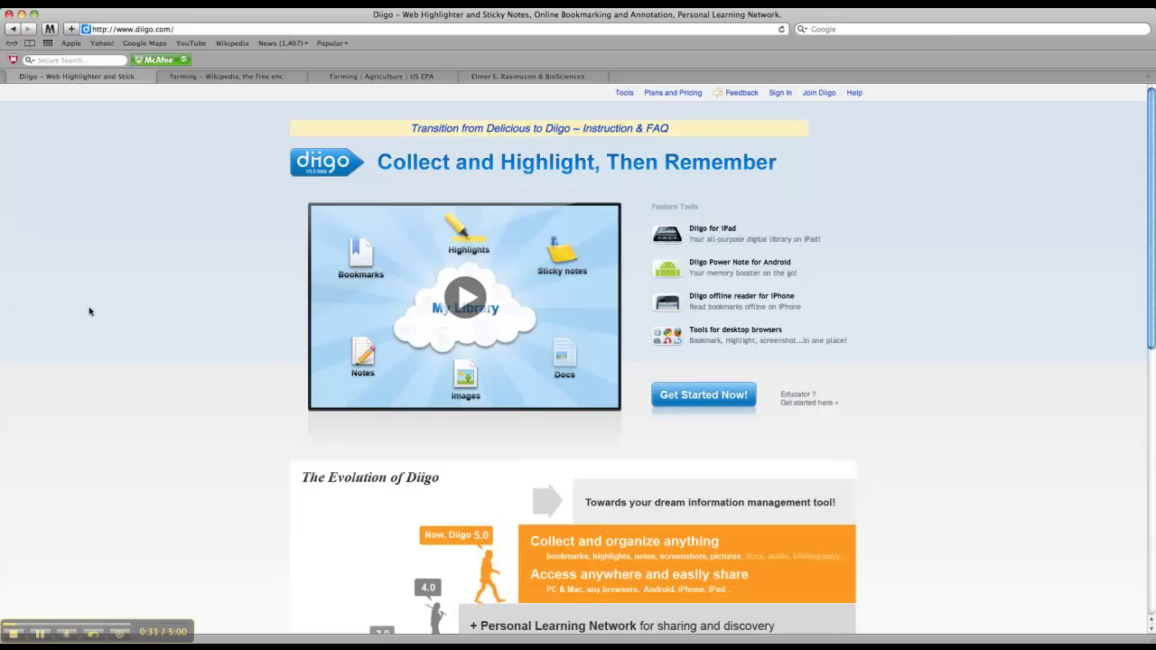
{"action": "left_click", "coordinate": [822, 94]}
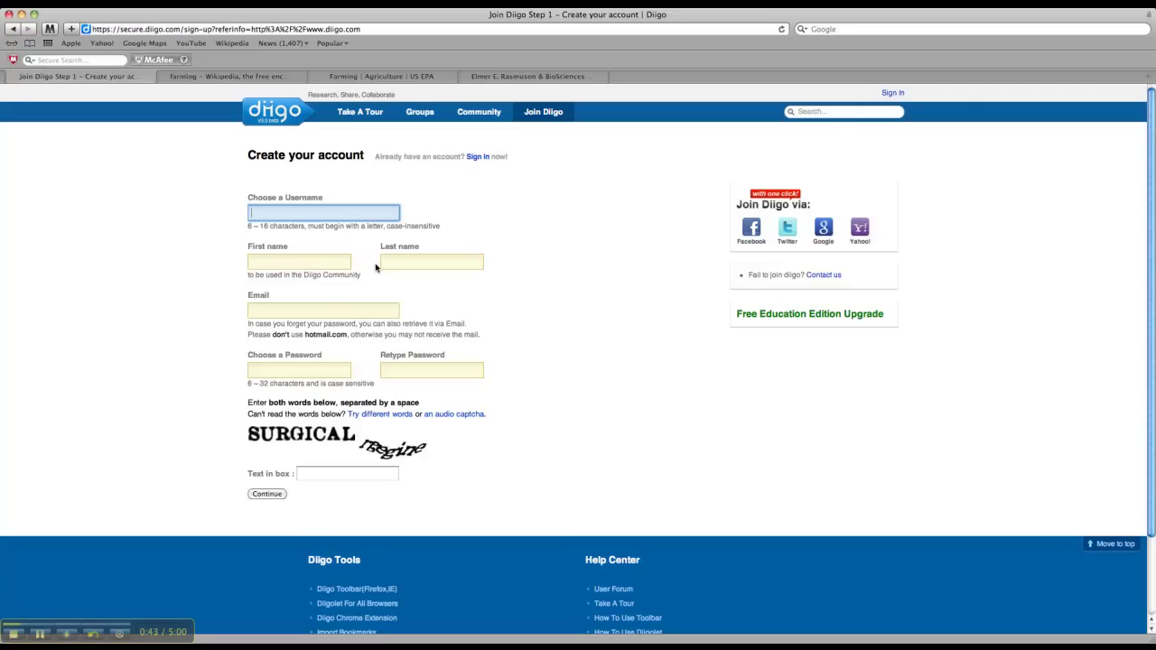
{"action": "left_click", "coordinate": [336, 313]}
{"action": "scroll", "coordinate": [336, 314], "scroll_direction": "down", "scroll_amount": 1}
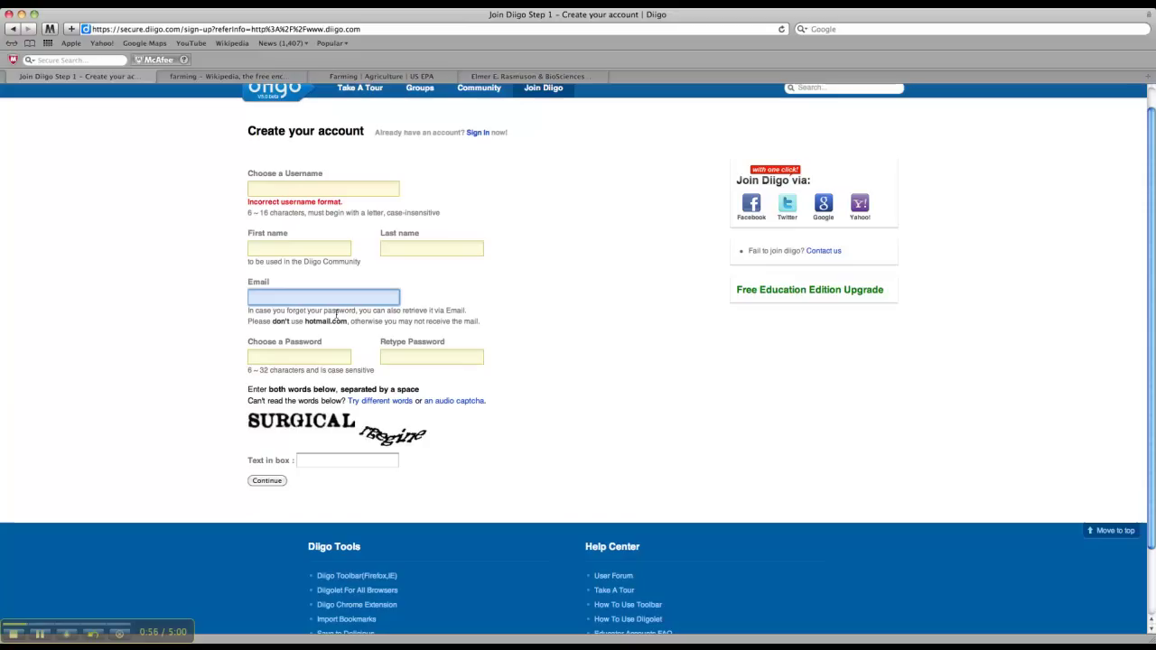
{"action": "scroll", "coordinate": [266, 496], "scroll_direction": "up", "scroll_amount": 1}
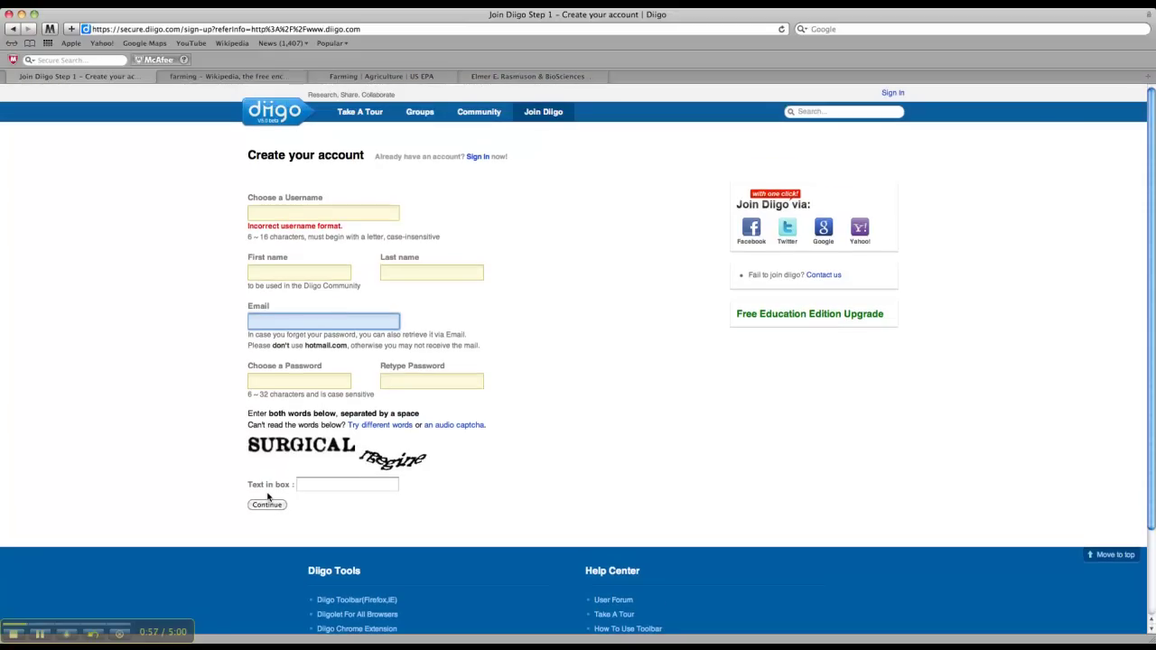
Sign in with the existing account's e-mail and password to reach My Library
{"action": "left_click", "coordinate": [478, 157]}
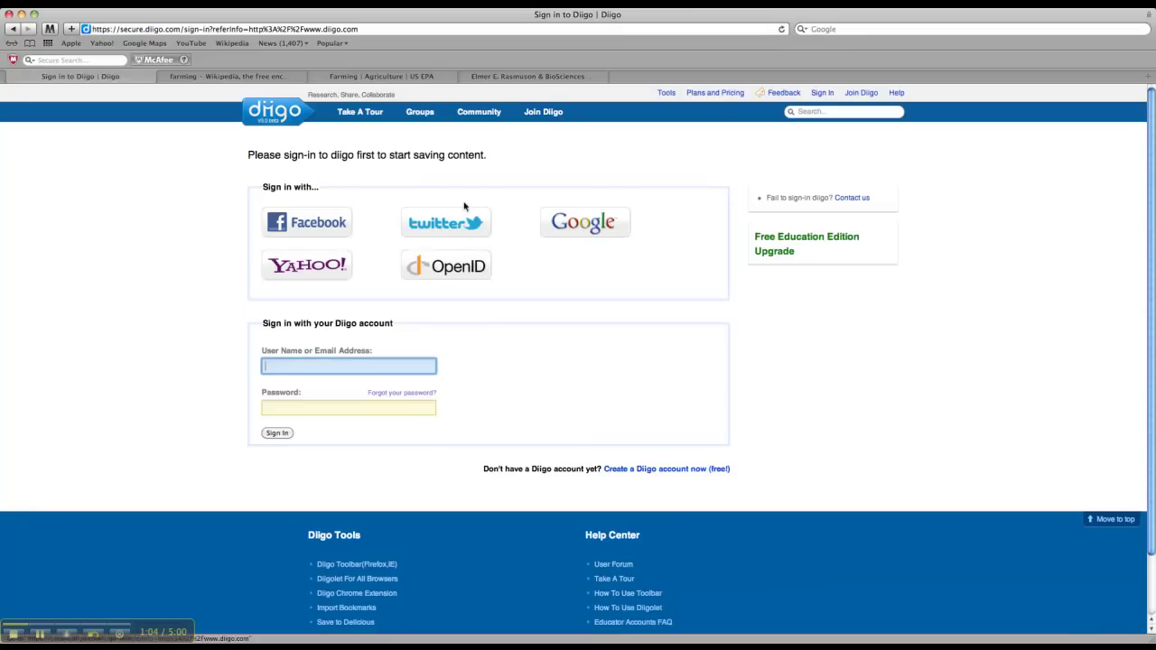
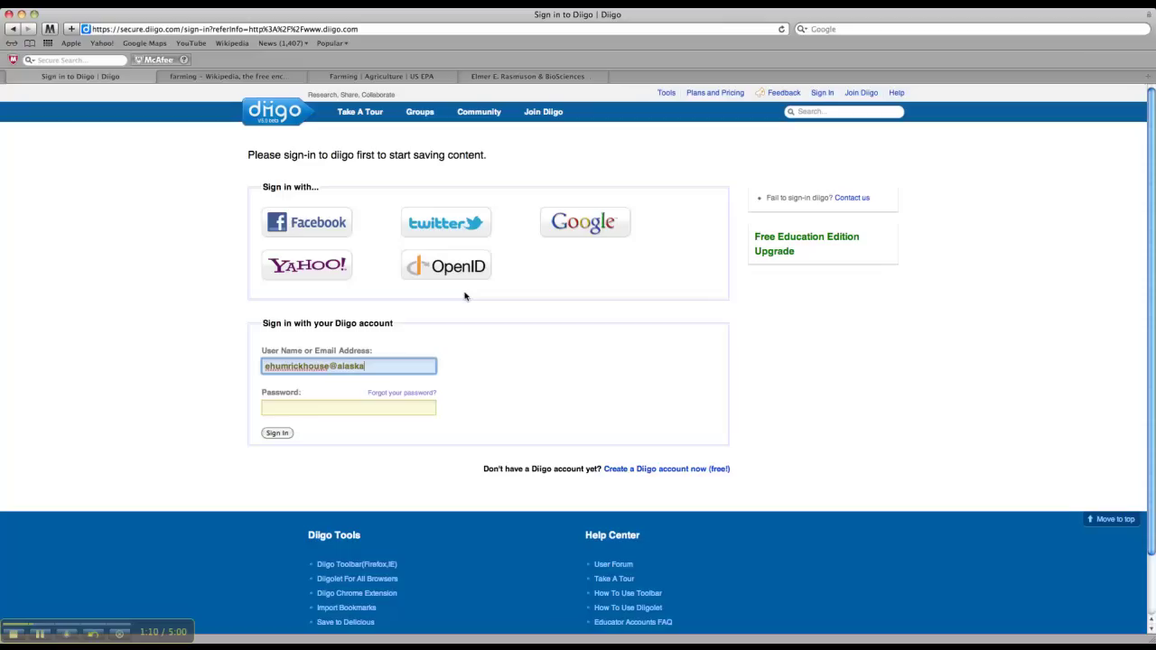
{"action": "key", "text": "Tab"}
{"action": "type", "text": "••"}
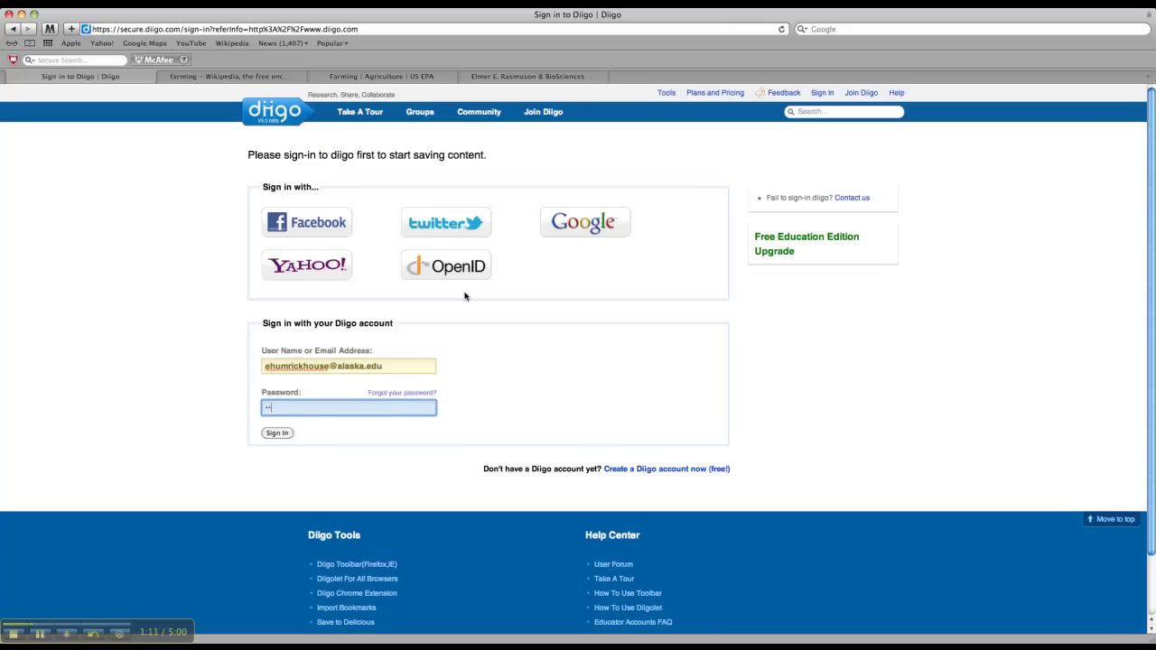
{"action": "type", "text": "••••••"}
{"action": "left_click", "coordinate": [282, 435]}
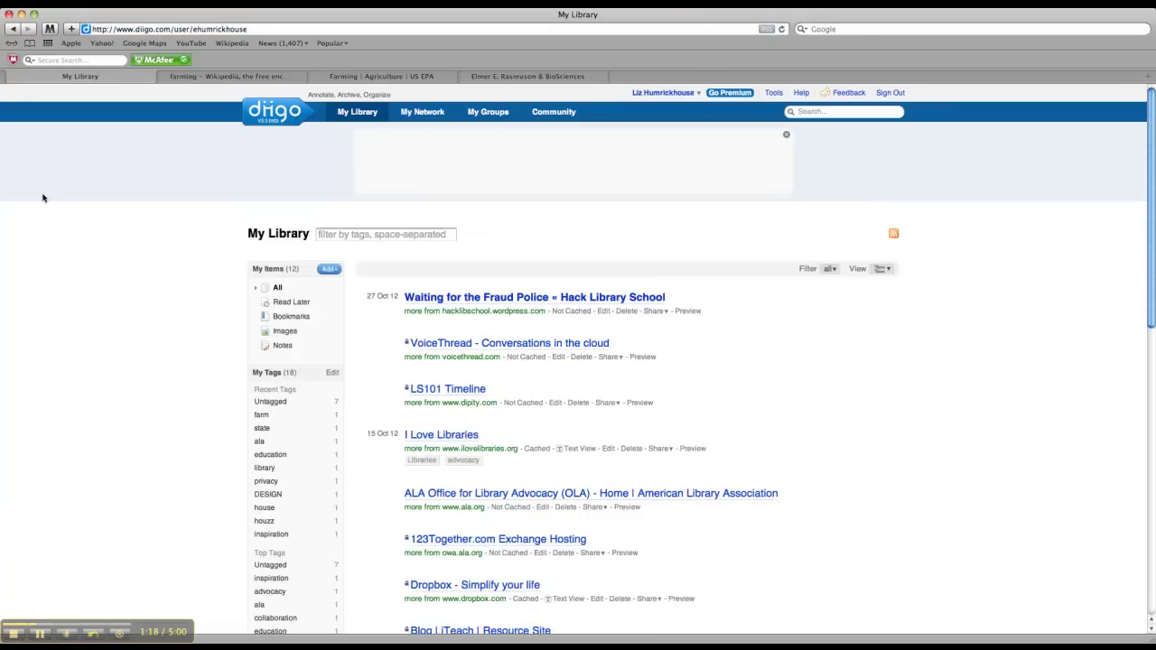
{"action": "scroll", "coordinate": [52, 207], "scroll_direction": "down", "scroll_amount": 5}
{"action": "scroll", "coordinate": [55, 208], "scroll_direction": "up", "scroll_amount": 5}
{"action": "scroll", "coordinate": [393, 354], "scroll_direction": "down", "scroll_amount": 6}
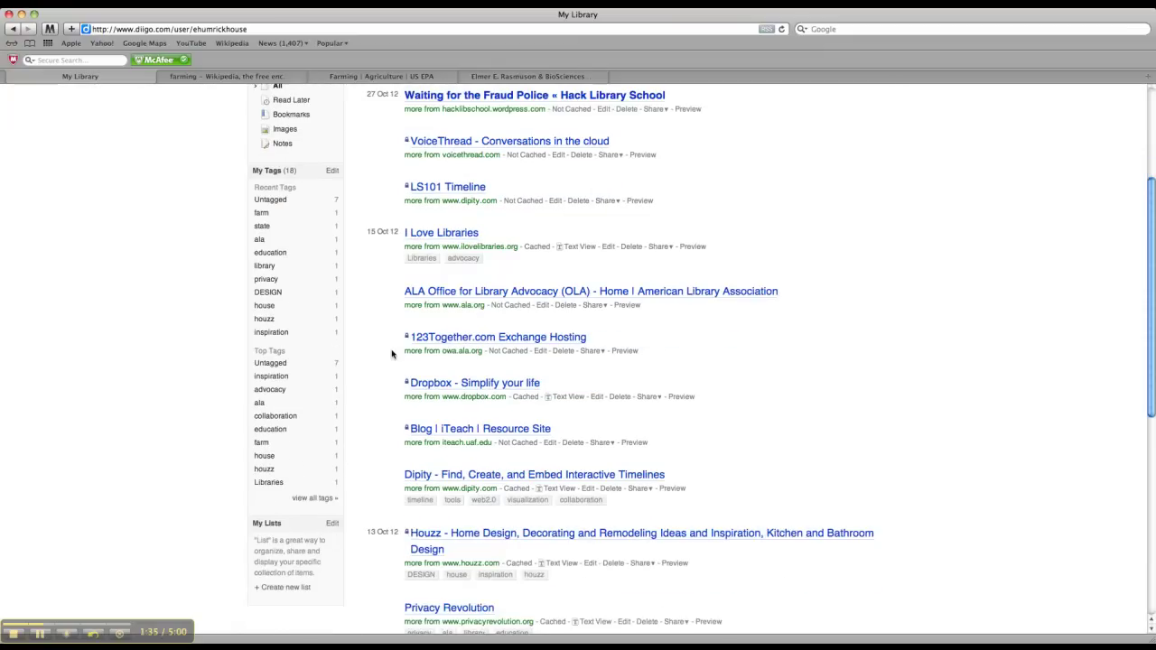
{"action": "scroll", "coordinate": [391, 355], "scroll_direction": "up", "scroll_amount": 5}
{"action": "scroll", "coordinate": [391, 355], "scroll_direction": "up", "scroll_amount": 1}
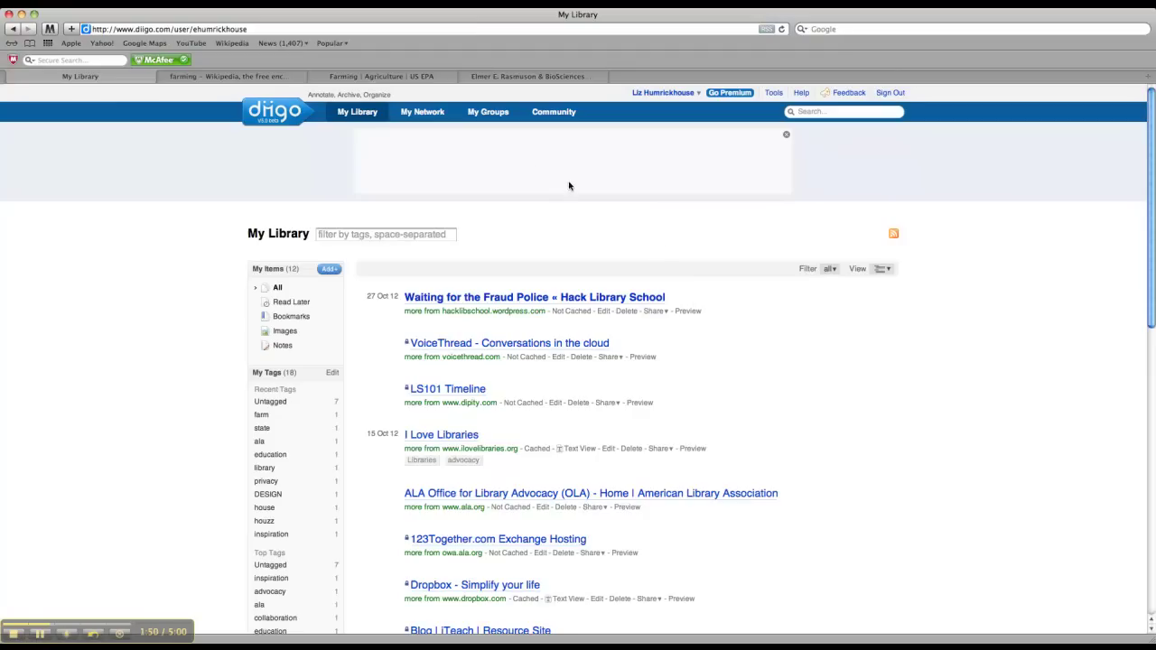
Go to My Groups and open the LS 101 Wintermester 2013 group
{"action": "left_click", "coordinate": [489, 115]}
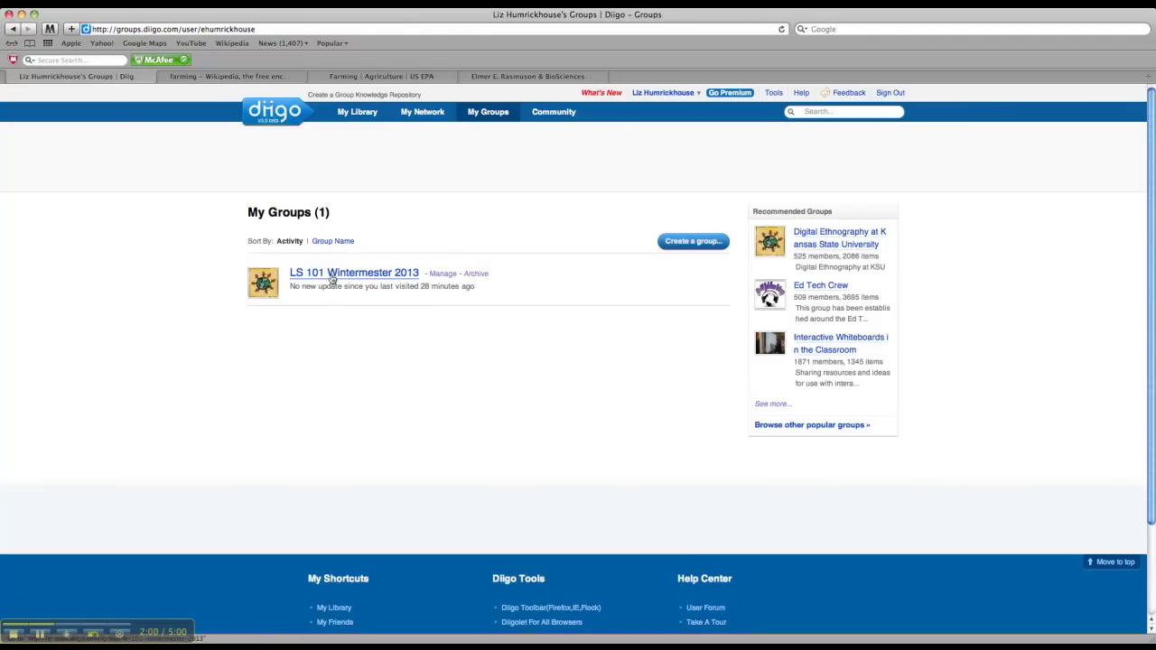
{"action": "left_click", "coordinate": [332, 277]}
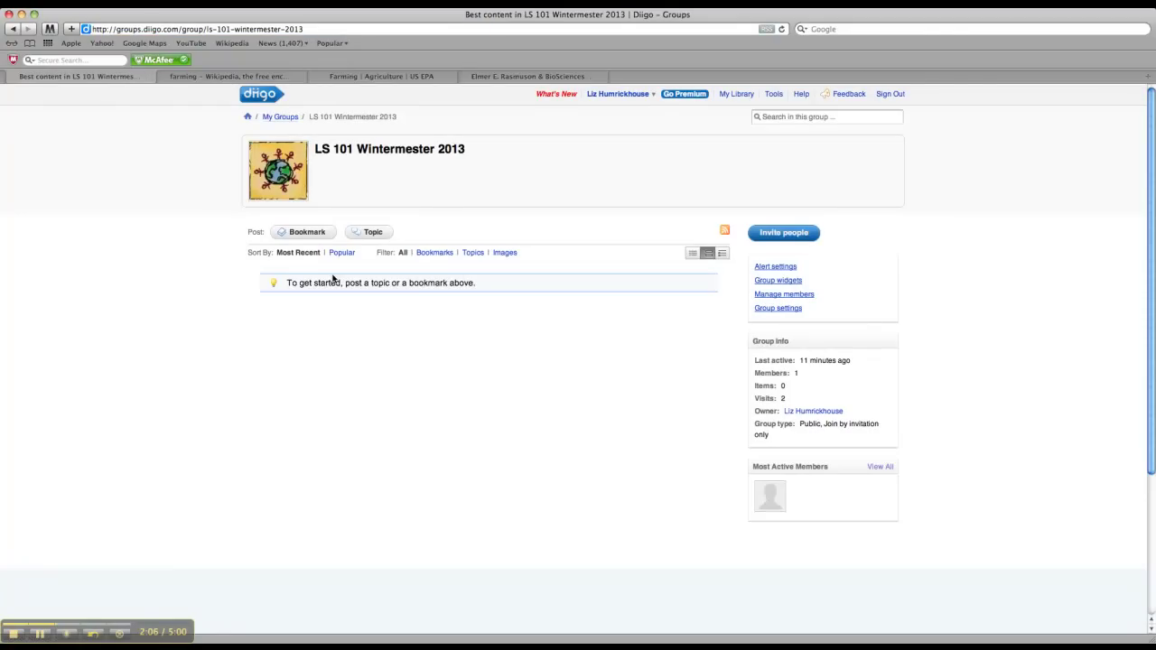
Start a topic titled 'Organic Farming' asking 'Is organic farming a healthier alternative to traditional farming methods?'
{"action": "left_click", "coordinate": [384, 234]}
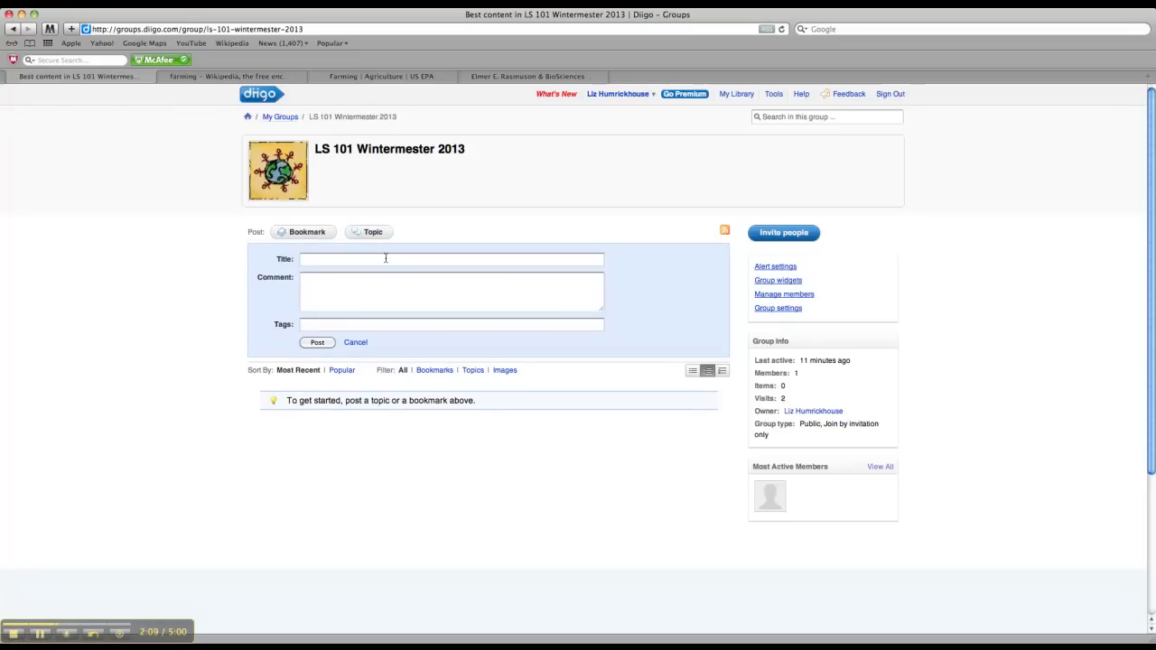
{"action": "left_click", "coordinate": [386, 258]}
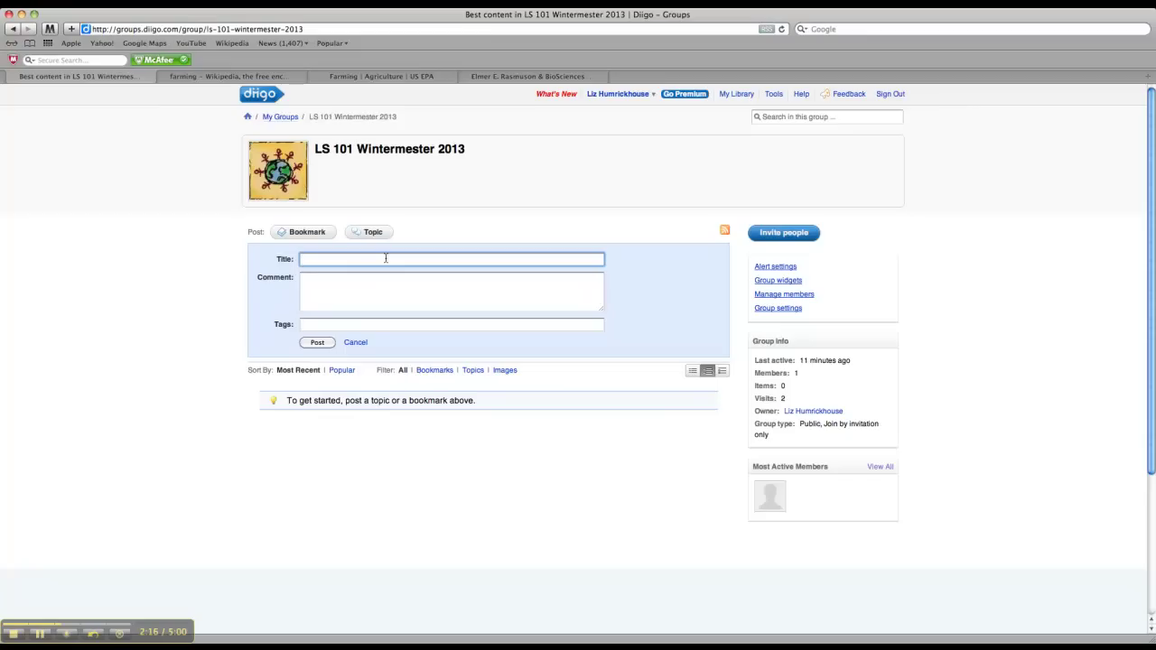
{"action": "type", "text": "Organic Farming"}
{"action": "left_click", "coordinate": [370, 280]}
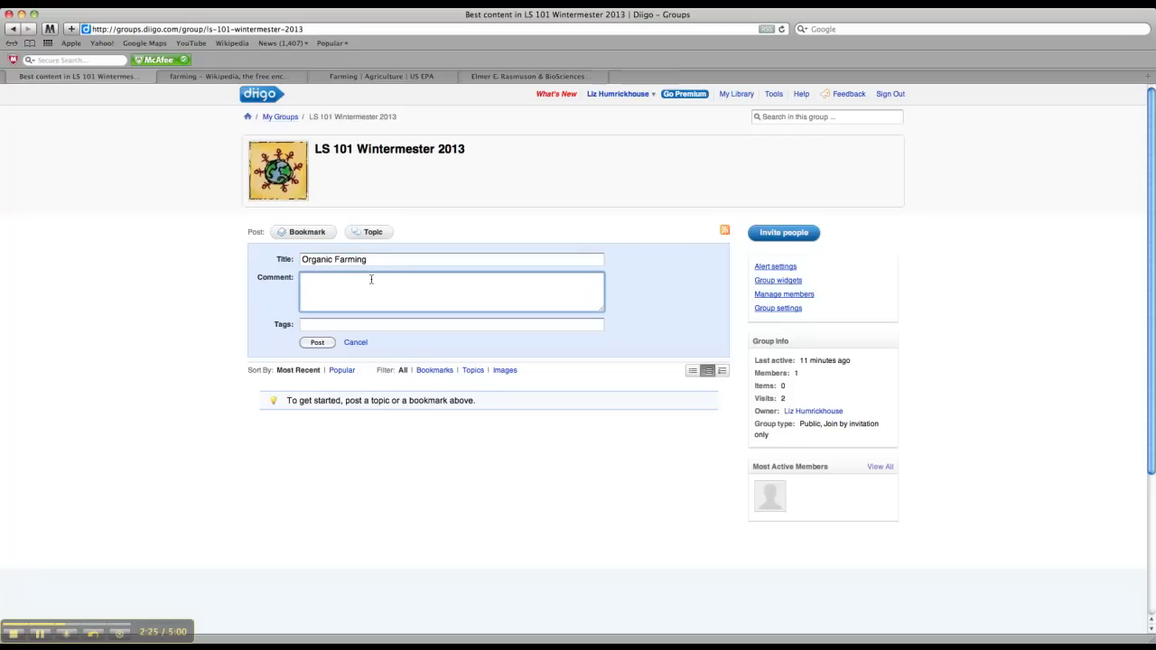
{"action": "type", "text": "Is organic farming a h"}
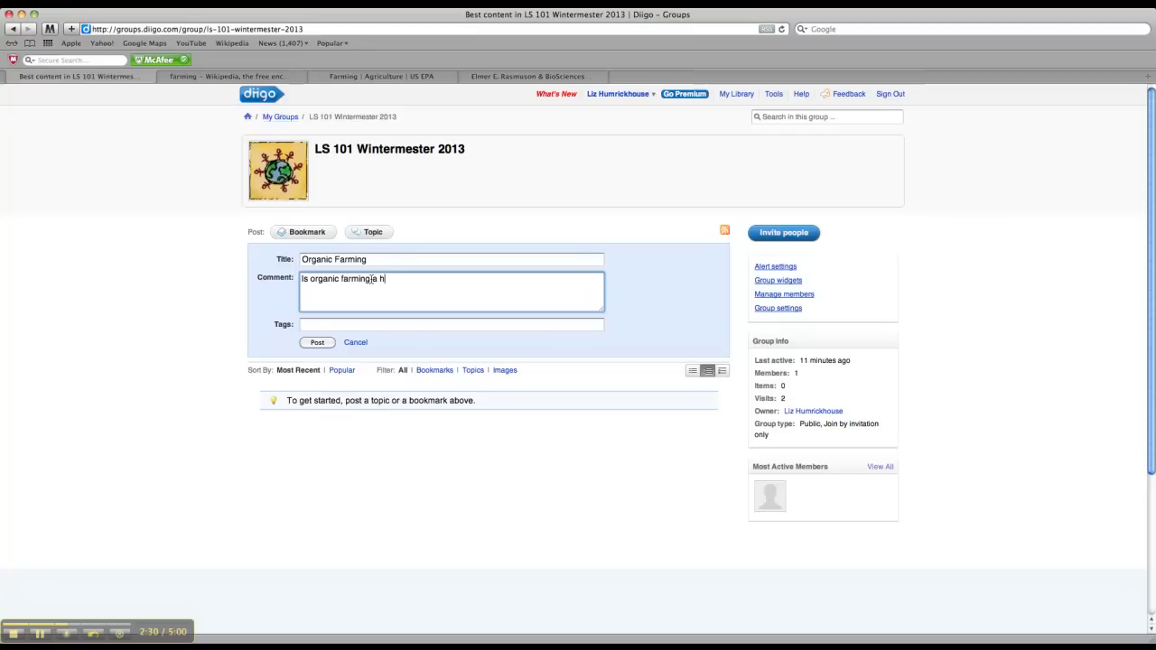
{"action": "type", "text": "ealthier alternative to traditional farm"}
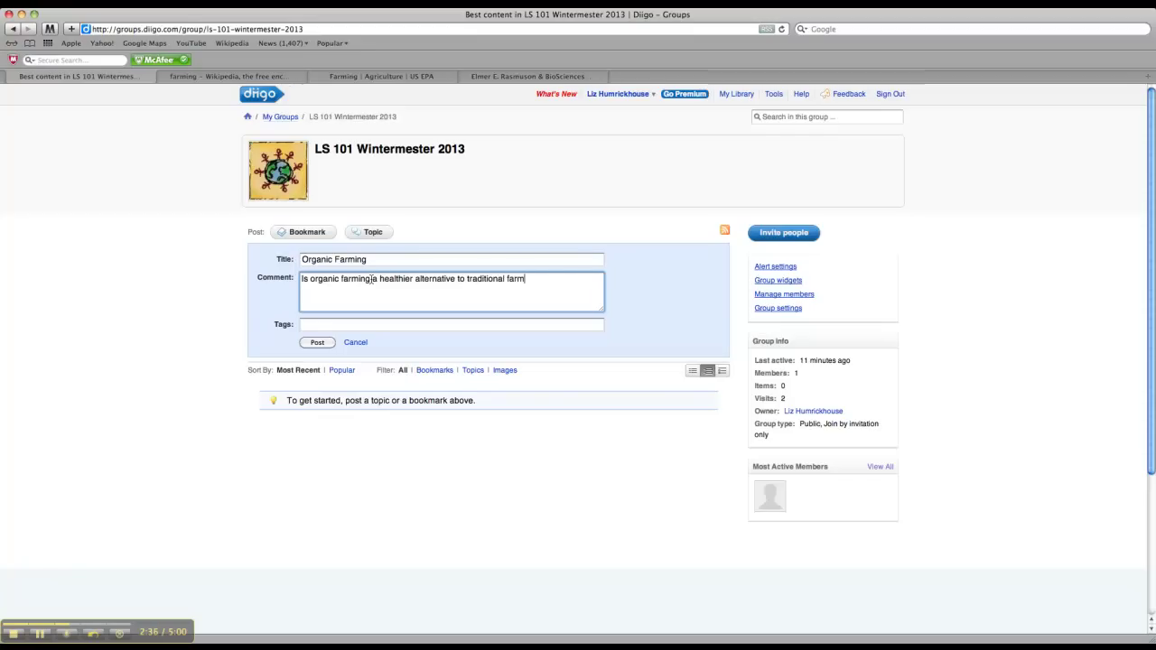
{"action": "type", "text": "ing methods?"}
Add 'Source 1:', 'Source 2:' and 'Source 3:' lines to the topic comment
{"action": "type", "text": "Source"}
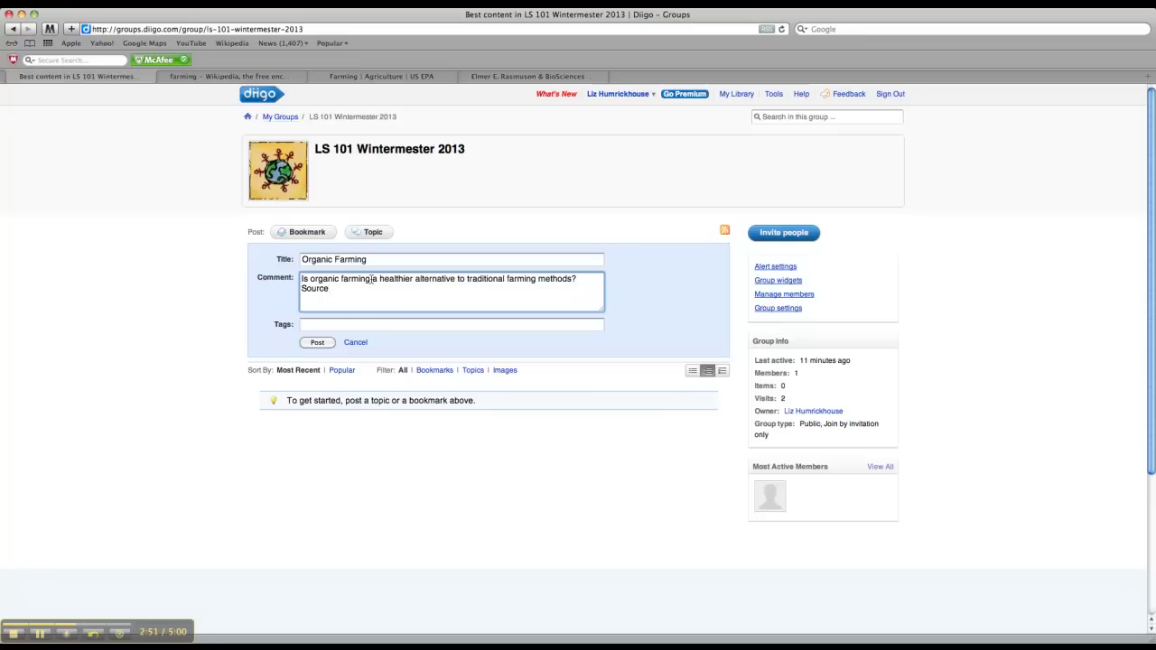
{"action": "type", "text": ": 1:"}
{"action": "key", "text": "Return"}
{"action": "type", "text": "Source 2:"}
{"action": "key", "text": "Return"}
{"action": "type", "text": "Source"}
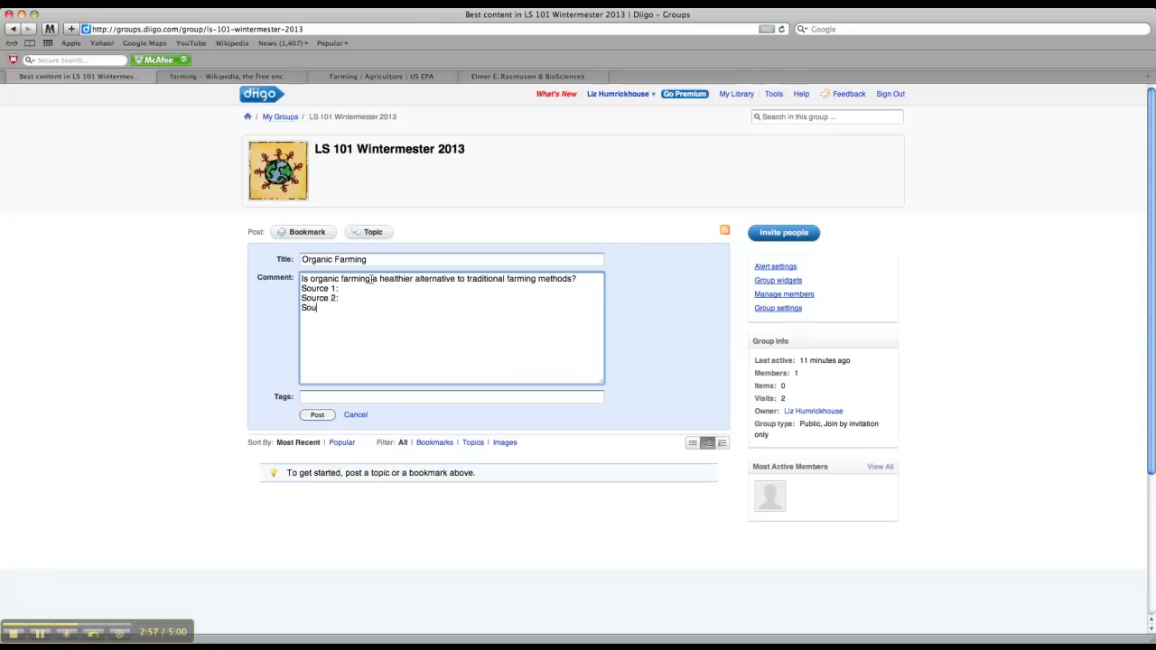
{"action": "type", "text": " 3:"}
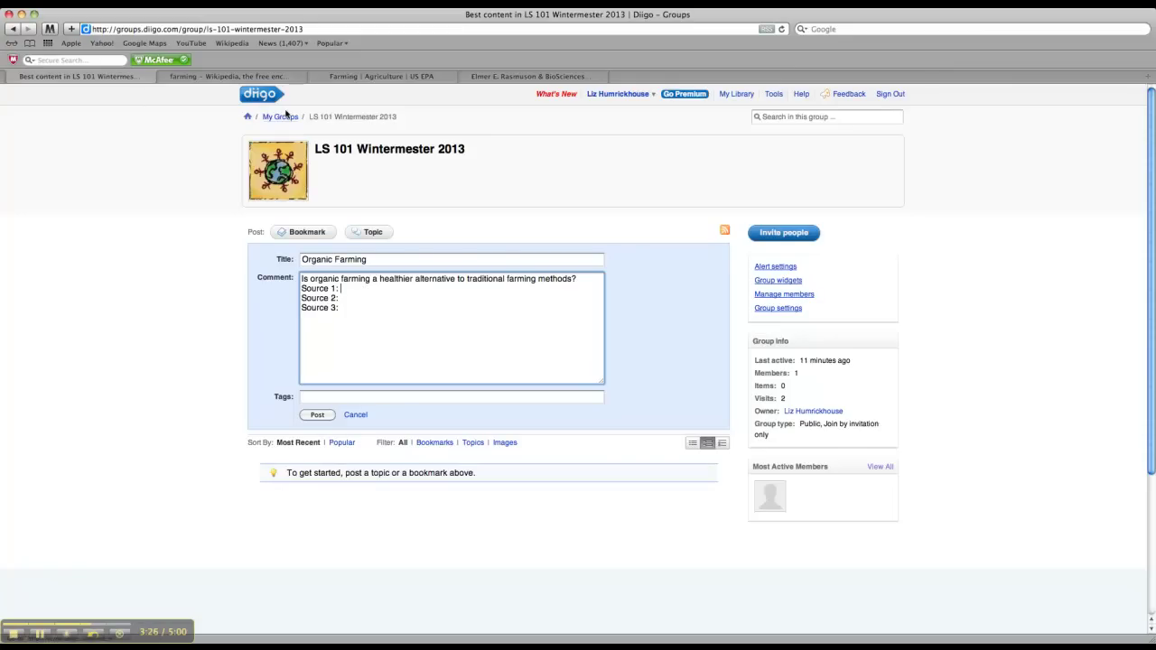
Copy the Wikipedia Organic farming article URL and paste it after 'Source 1:' in the comment
{"action": "left_click", "coordinate": [206, 78]}
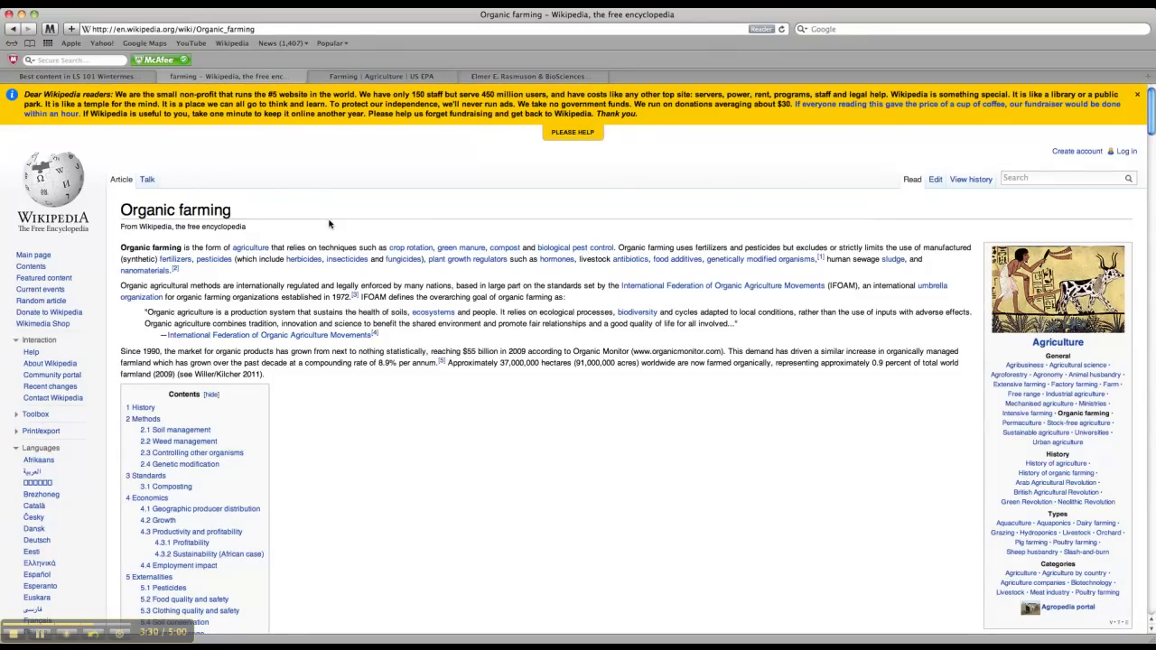
{"action": "key", "text": "super+minus"}
{"action": "key", "text": "super+minus"}
{"action": "key", "text": "super+plus"}
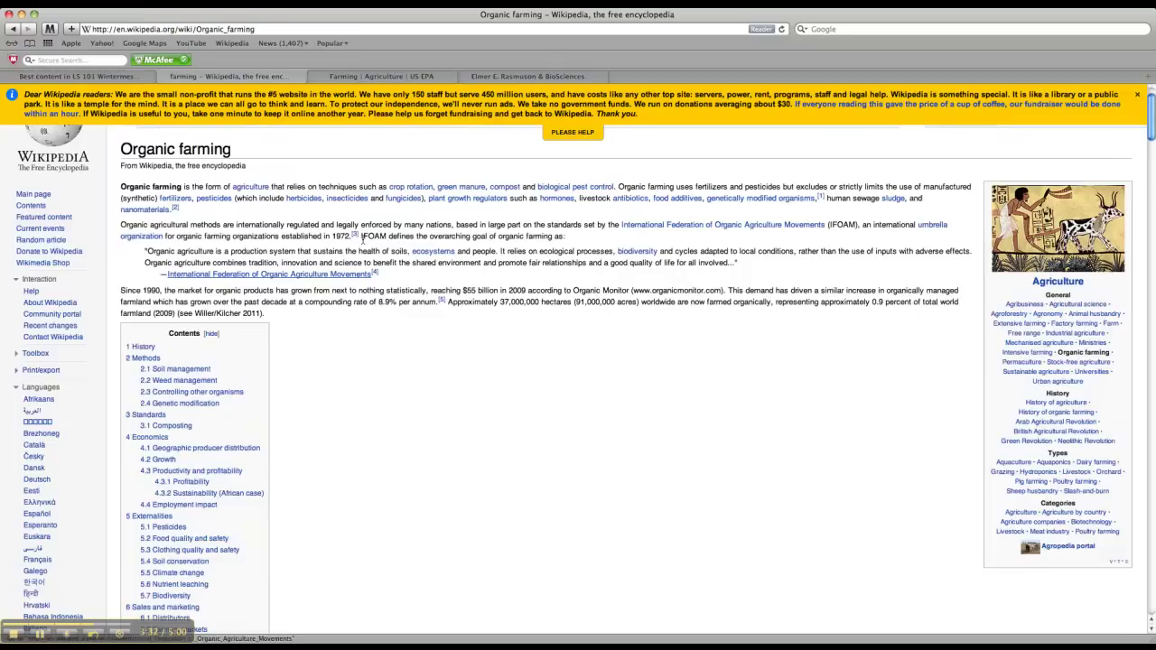
{"action": "key", "text": "super+plus"}
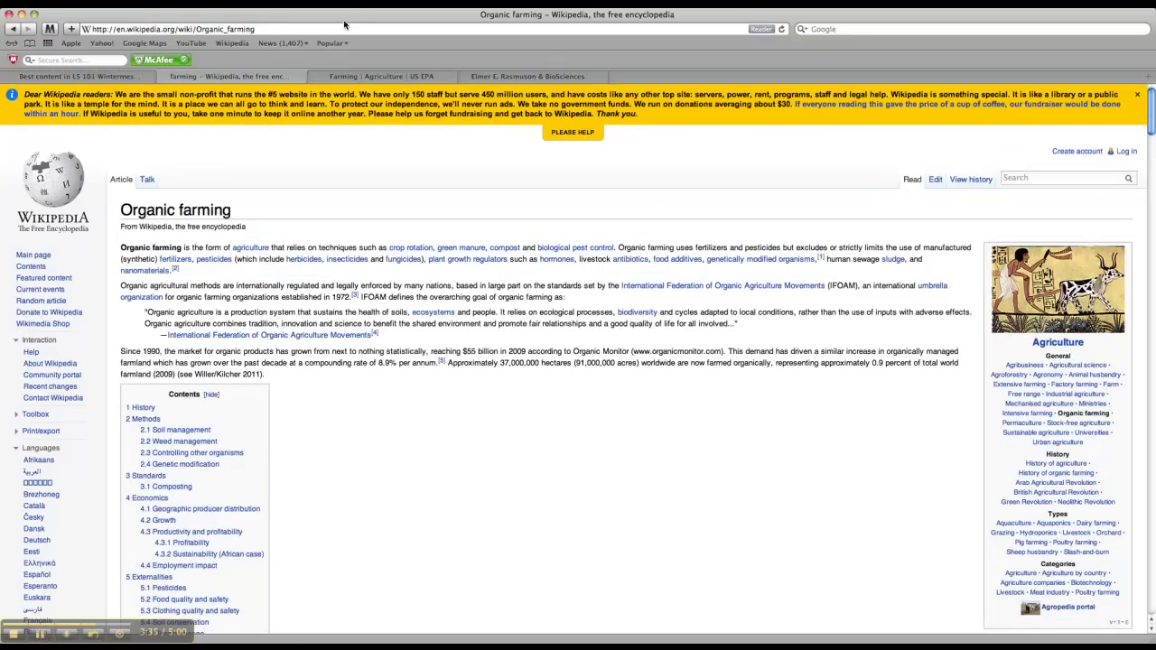
{"action": "left_click", "coordinate": [343, 30]}
{"action": "key", "text": "super+c"}
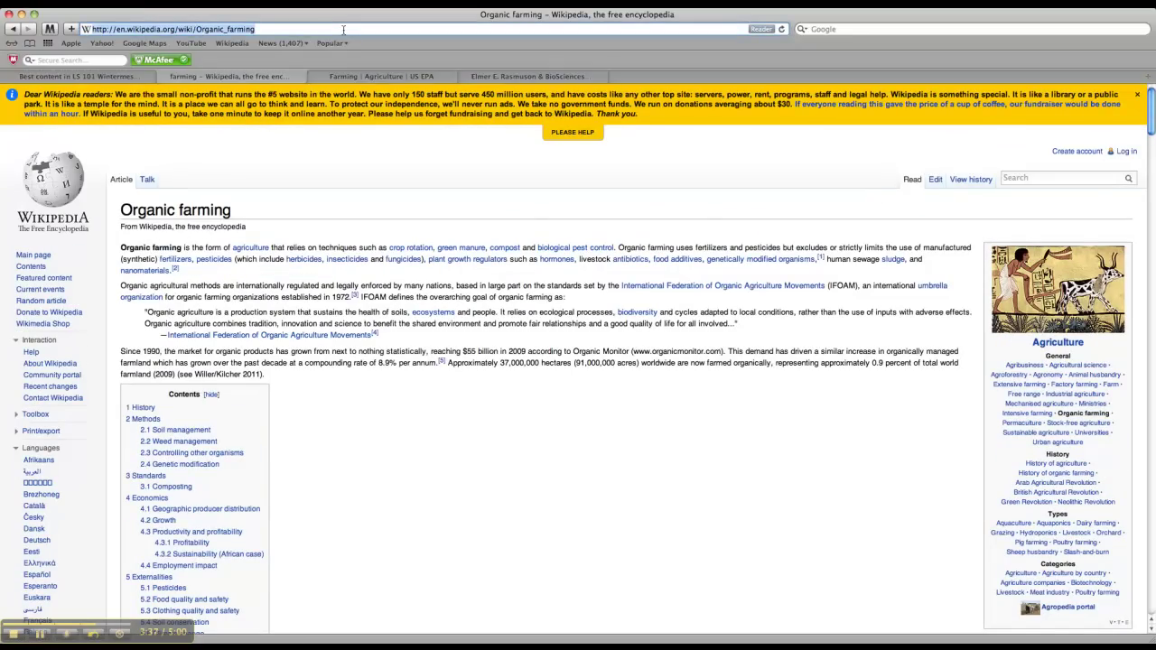
{"action": "left_click", "coordinate": [123, 78]}
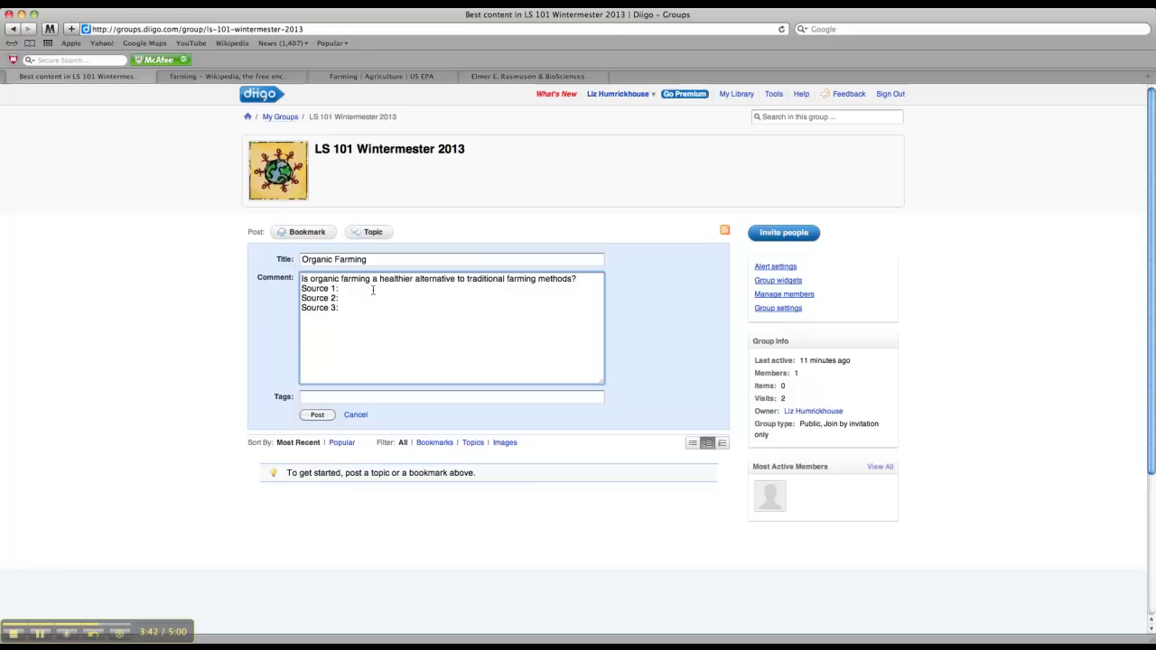
{"action": "key", "text": "super+v"}
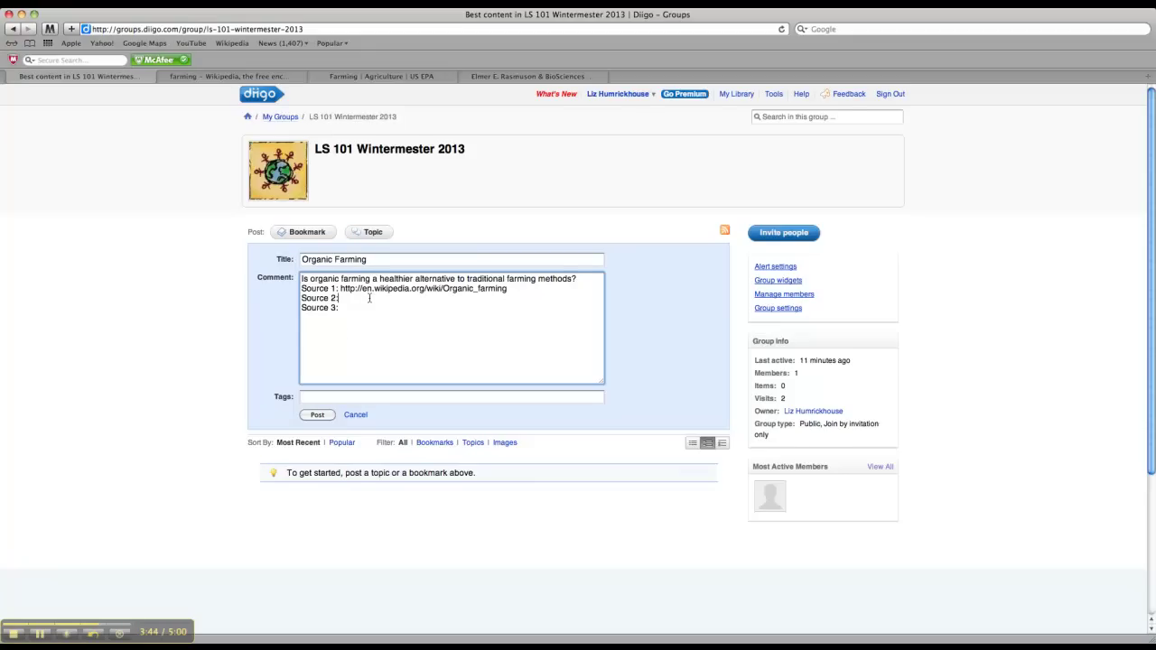
{"action": "left_click", "coordinate": [380, 78]}
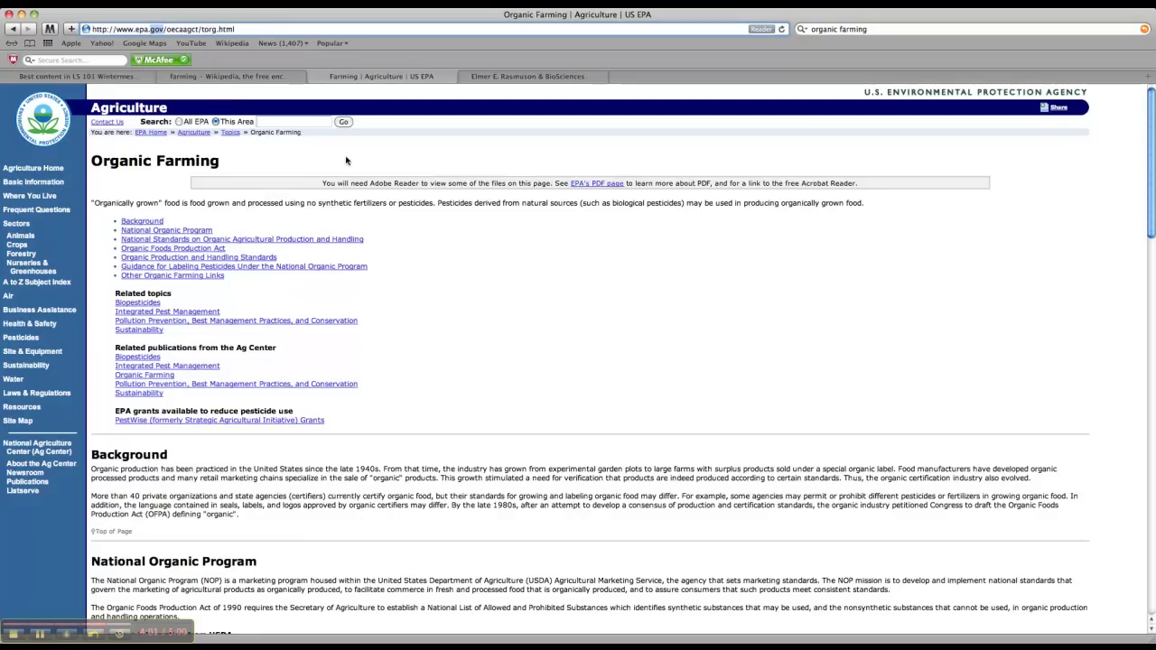
Paste the EPA Organic Farming page address after 'Source 2:' in the Diigo comment
{"action": "left_click", "coordinate": [266, 31]}
{"action": "key", "text": "super+c"}
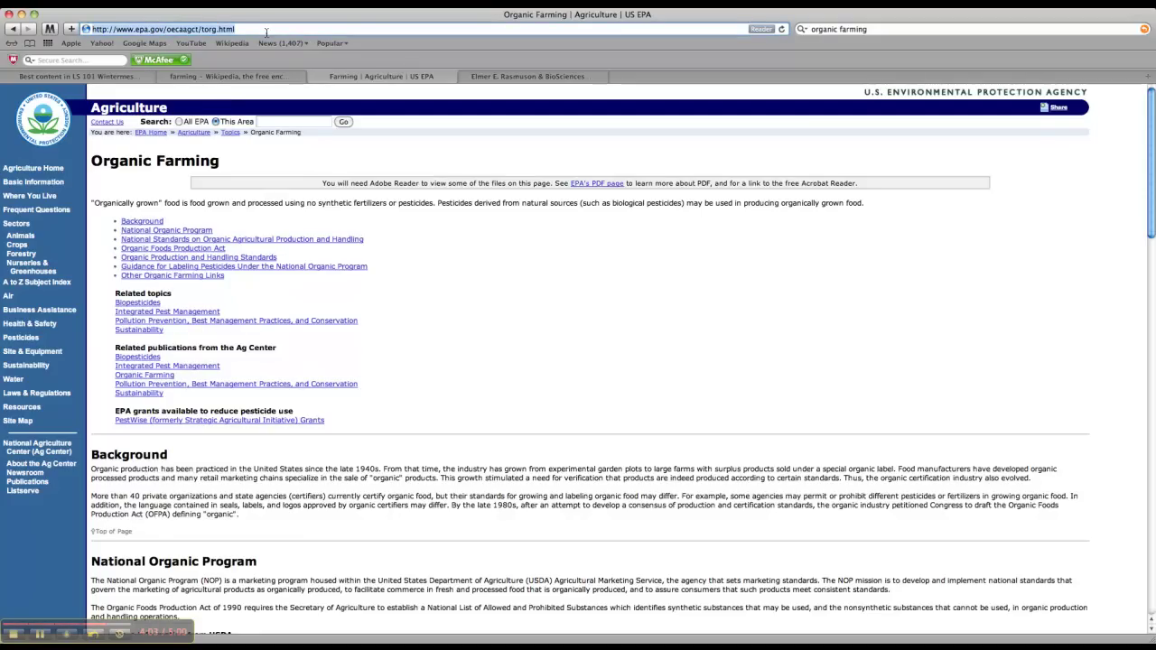
{"action": "left_click", "coordinate": [113, 77]}
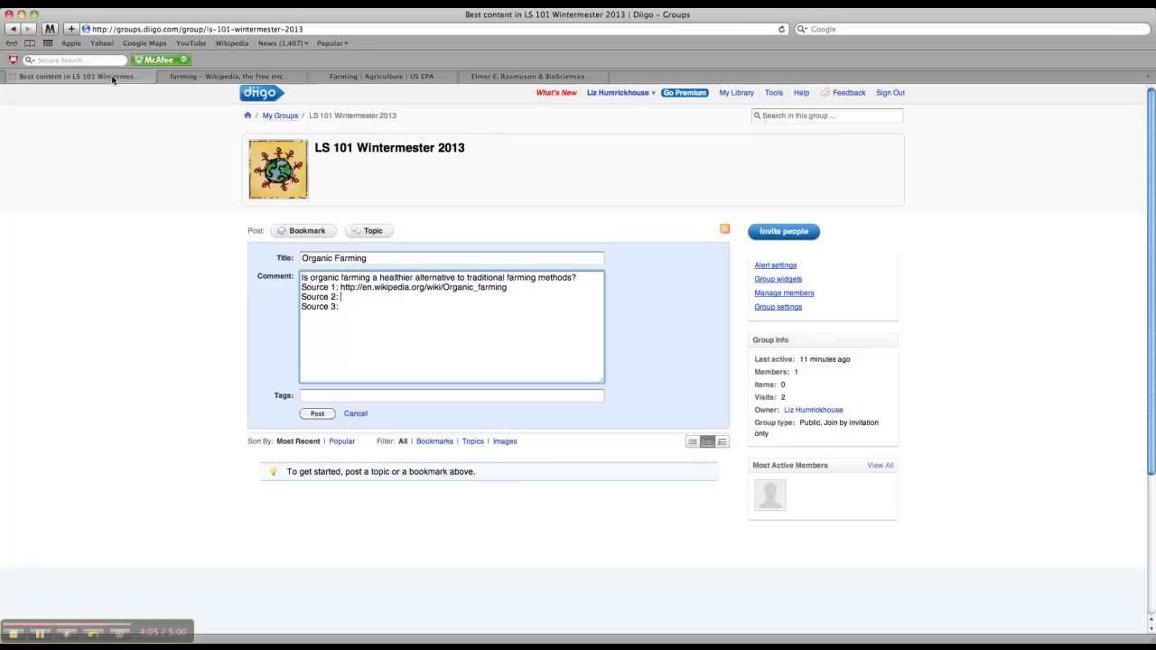
{"action": "key", "text": "super+v"}
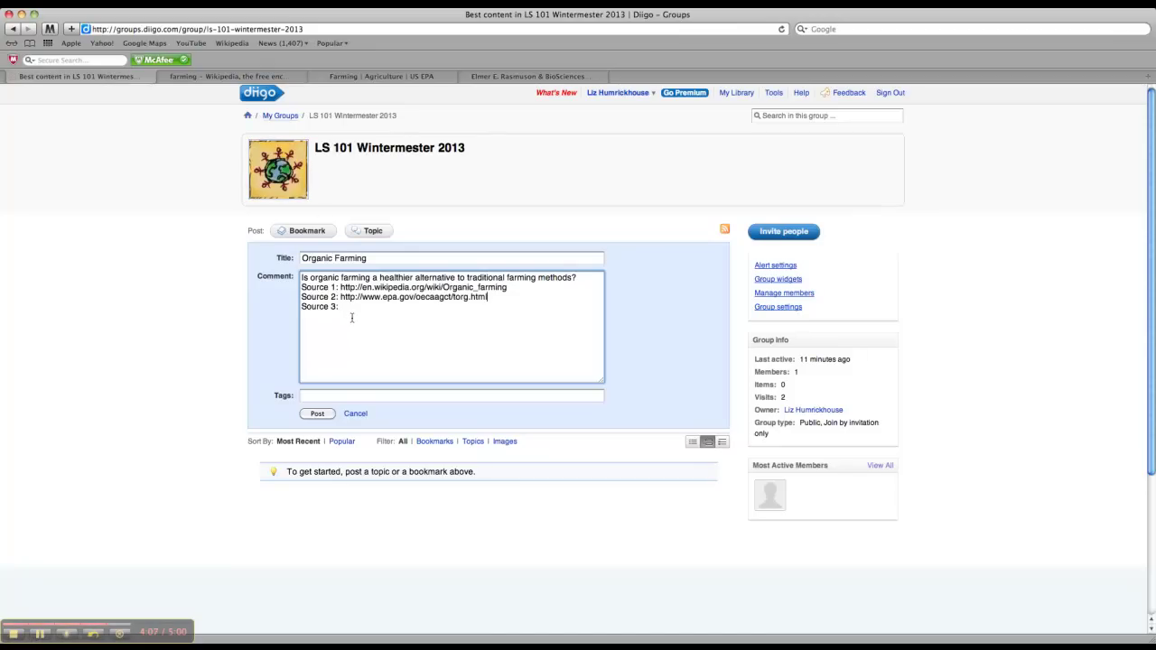
{"action": "left_click", "coordinate": [529, 78]}
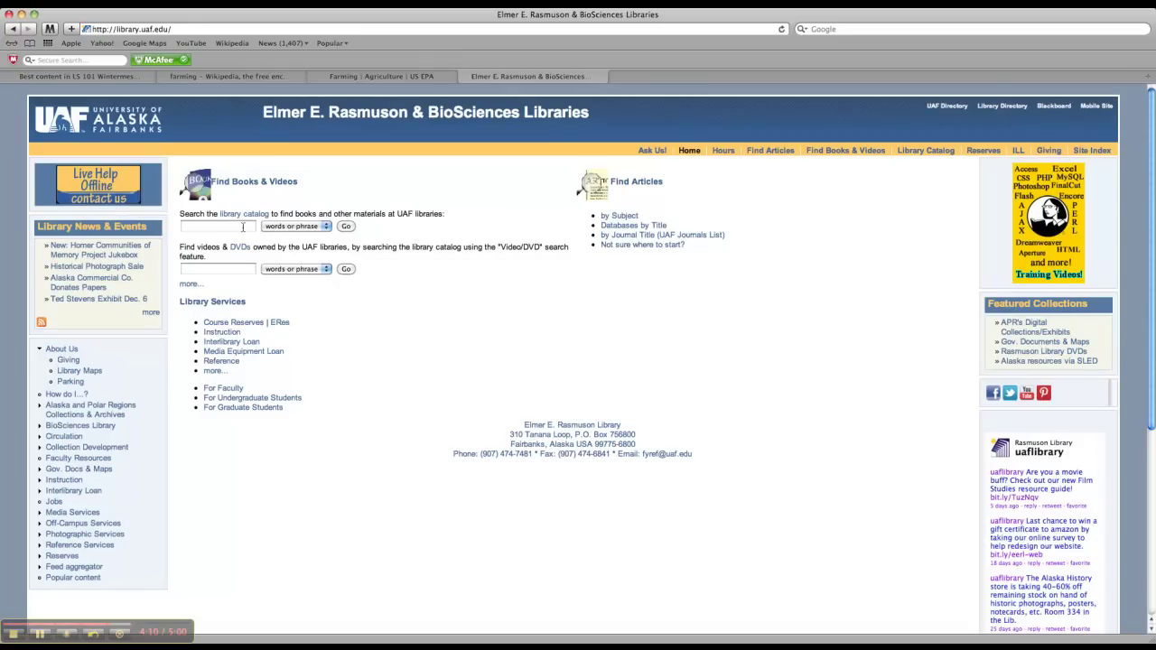
Search the UAF library catalog for 'organic farming' and copy the Deconstructing supper [videorecording] title
{"action": "left_click", "coordinate": [249, 226]}
{"action": "type", "text": "organic farming"}
{"action": "key", "text": "Return"}
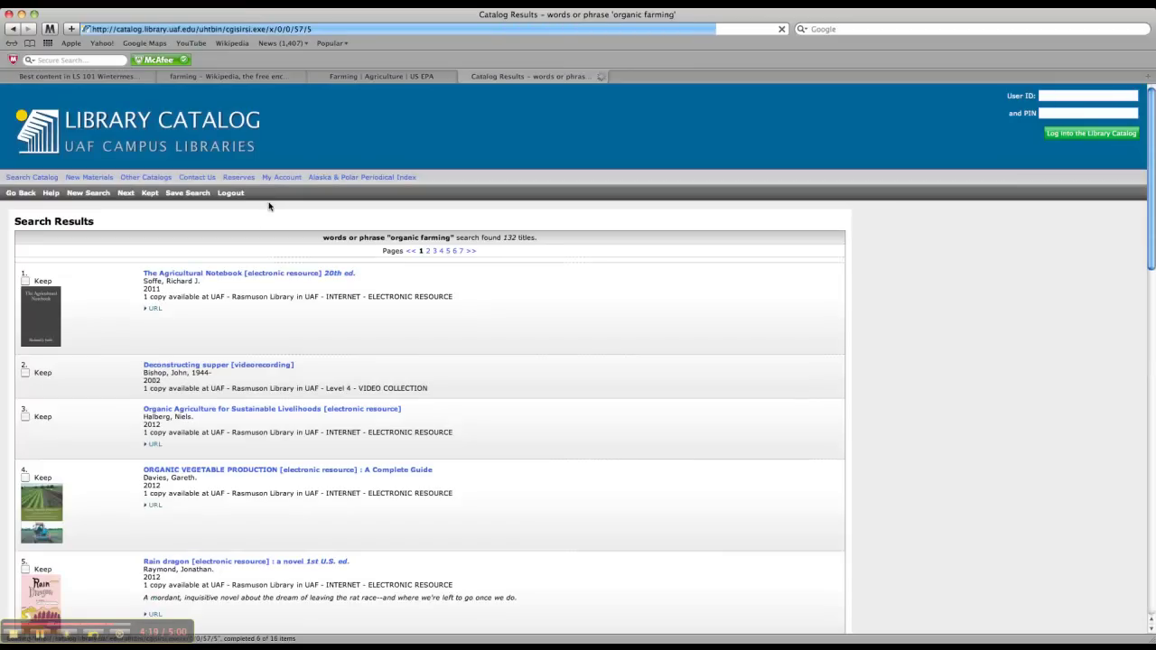
{"action": "scroll", "coordinate": [291, 422], "scroll_direction": "down", "scroll_amount": 3}
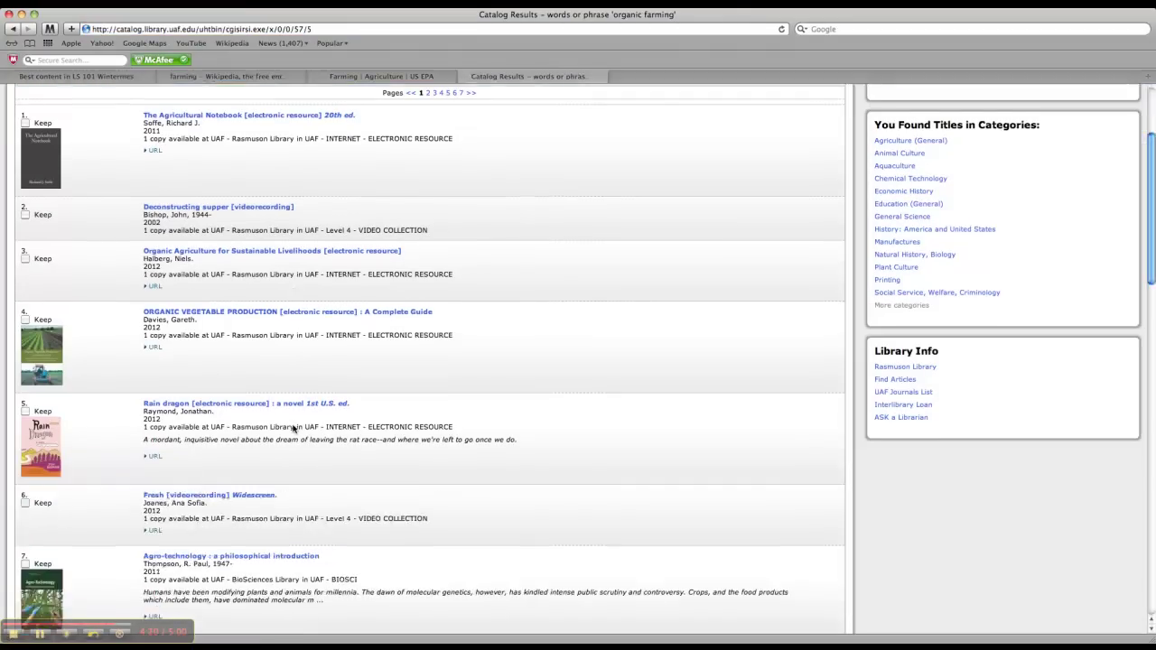
{"action": "scroll", "coordinate": [293, 430], "scroll_direction": "up", "scroll_amount": 3}
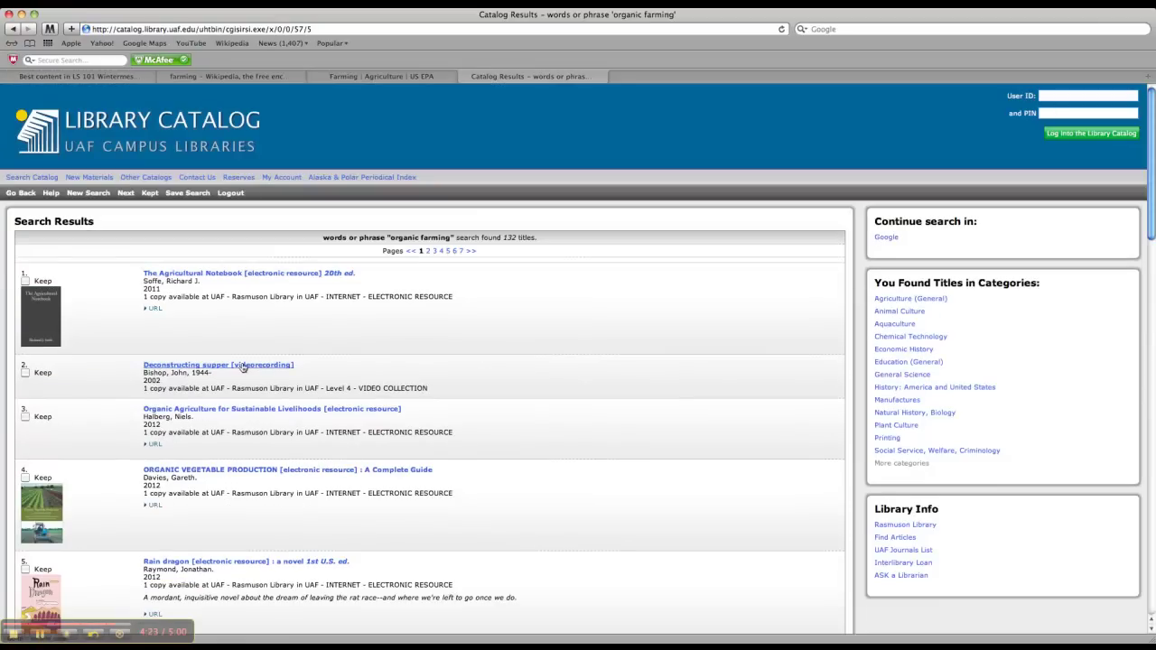
{"action": "left_click_drag", "start_coordinate": [301, 369], "coordinate": [144, 365]}
{"action": "key", "text": "super+c"}
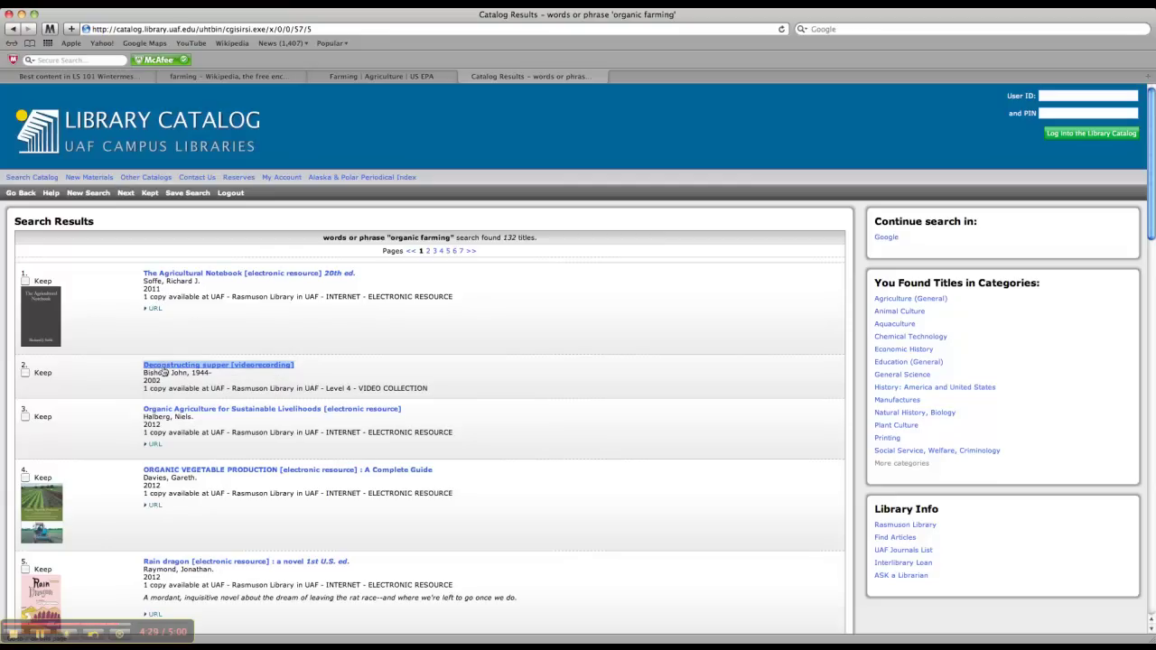
Complete Source 3 as 'Deconstructing supper [videorecording] {Library catalog}', post the topic, and open it
{"action": "left_click", "coordinate": [72, 79]}
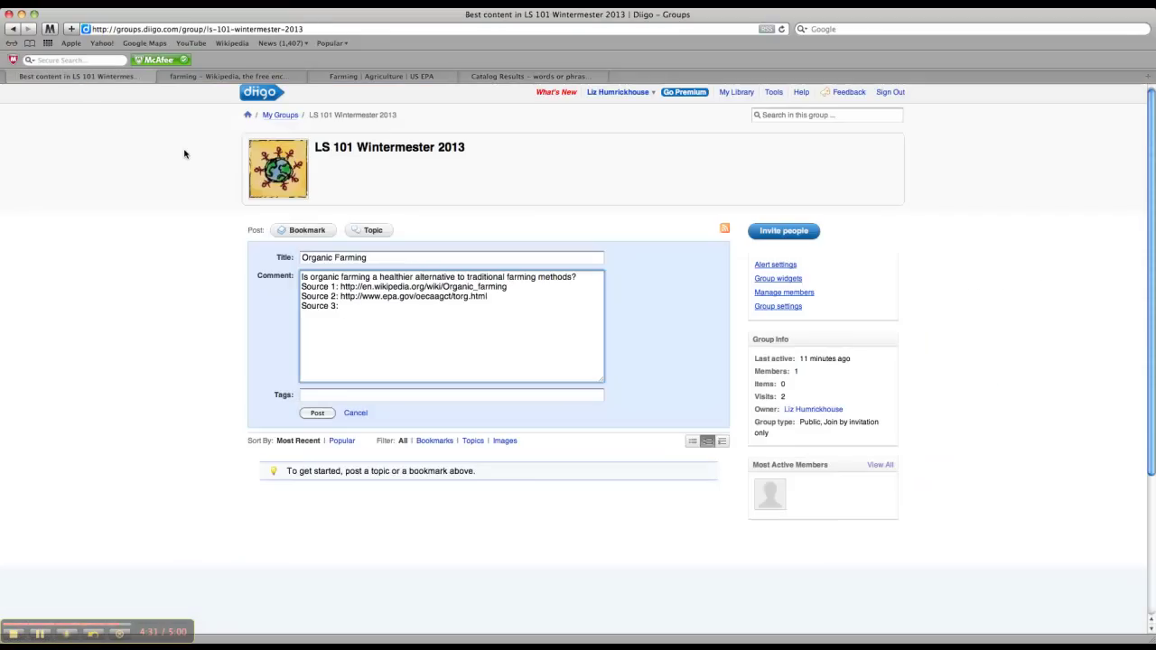
{"action": "key", "text": "super+v"}
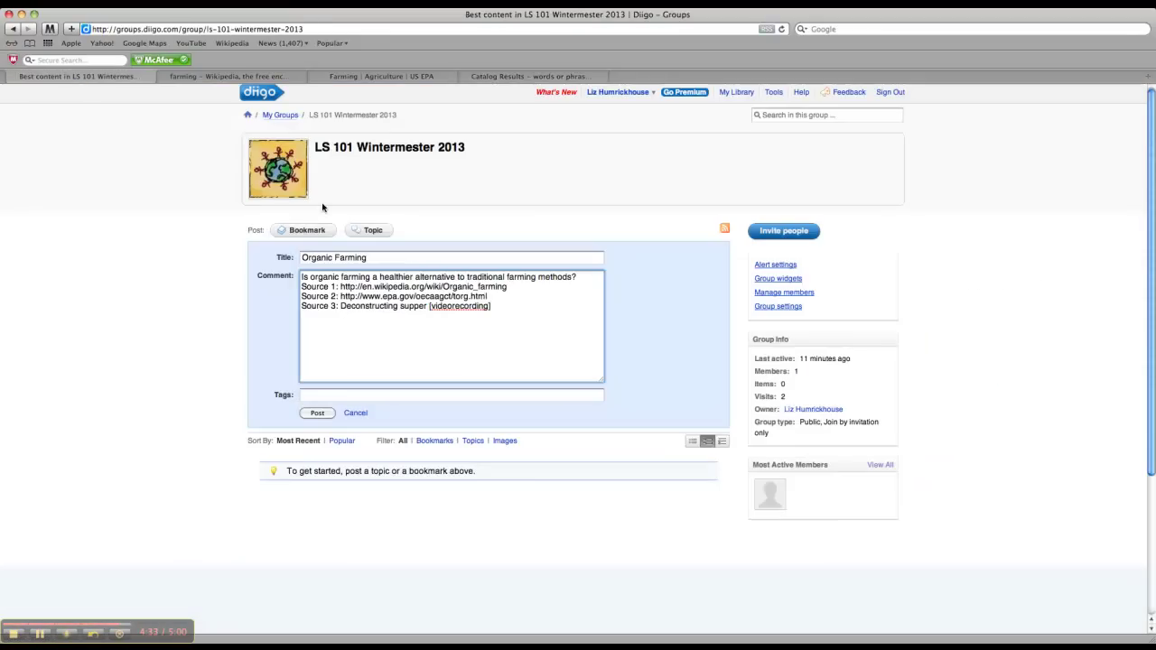
{"action": "type", "text": "{Library catalog"}
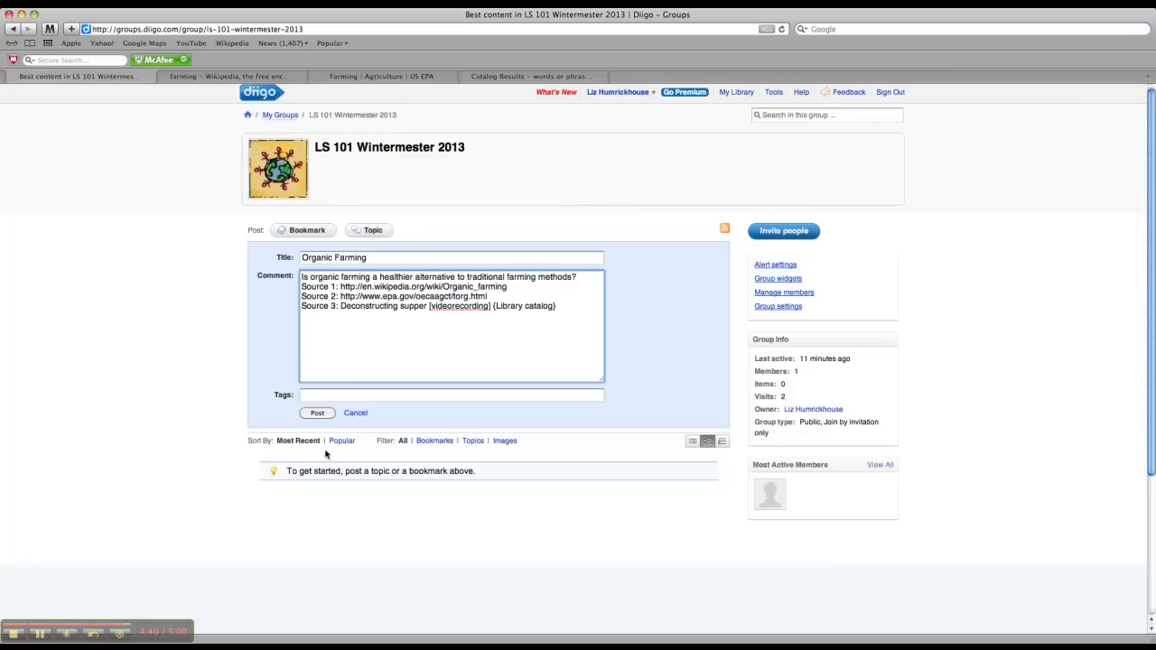
{"action": "left_click", "coordinate": [316, 415]}
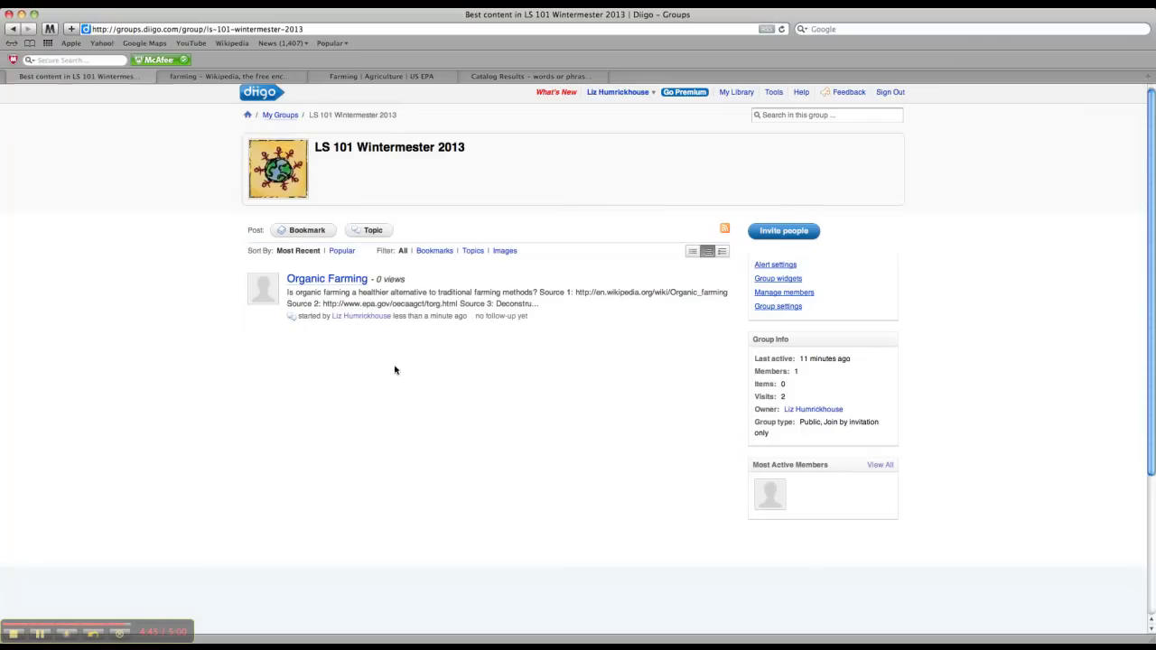
{"action": "left_click", "coordinate": [326, 282]}
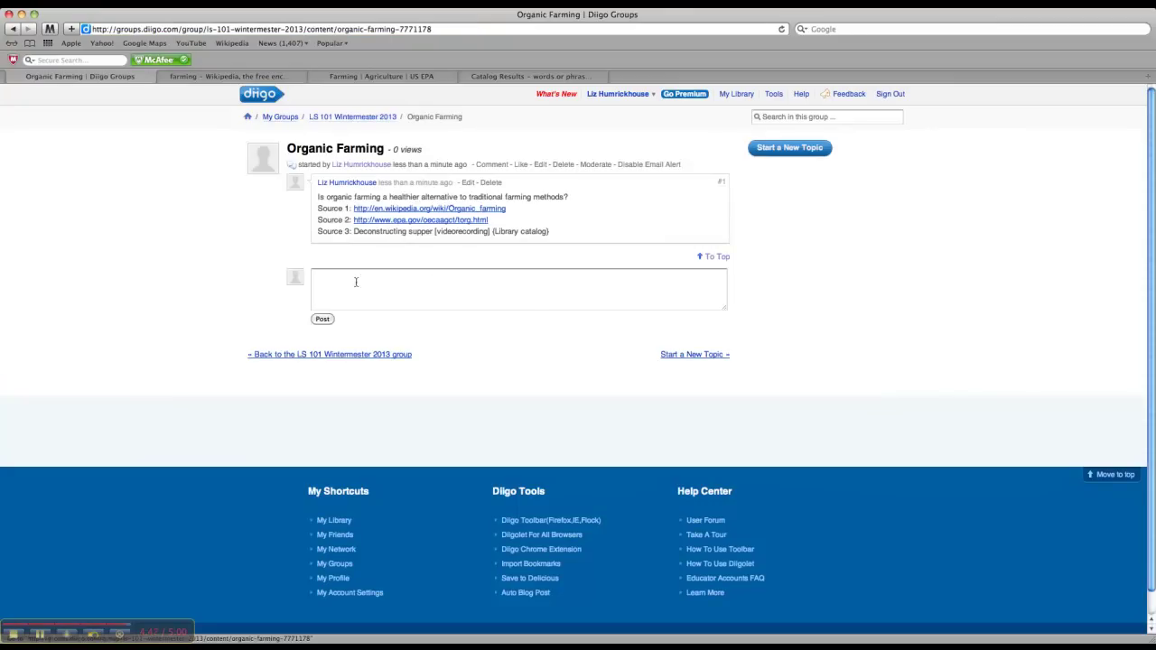
{"action": "left_click", "coordinate": [521, 301]}
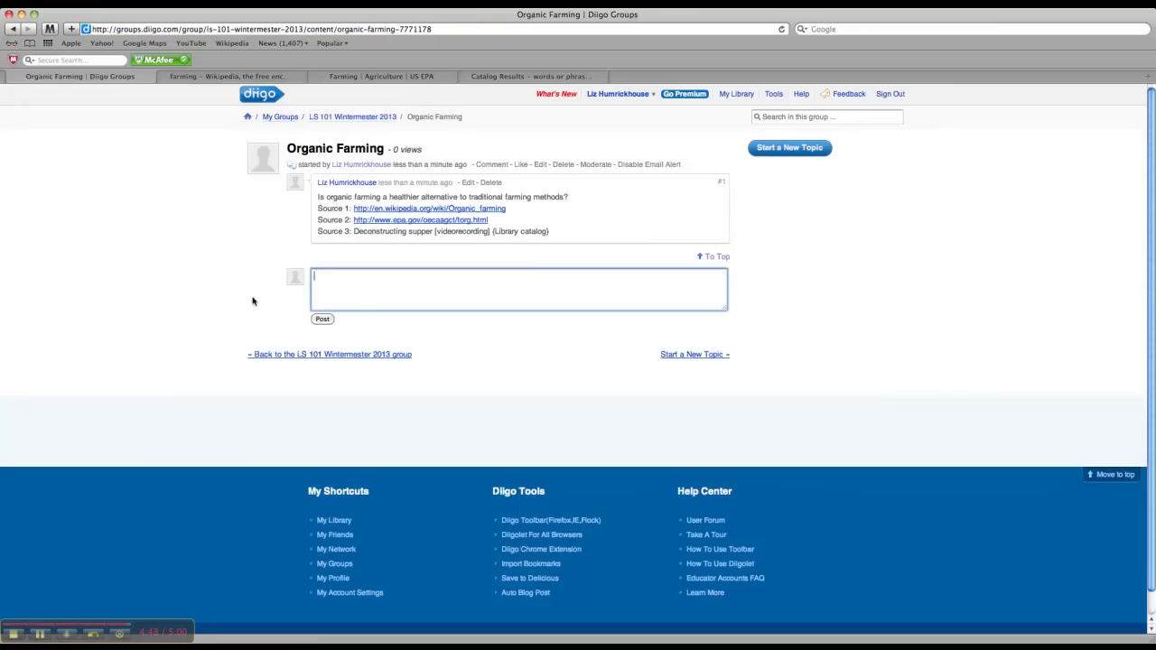